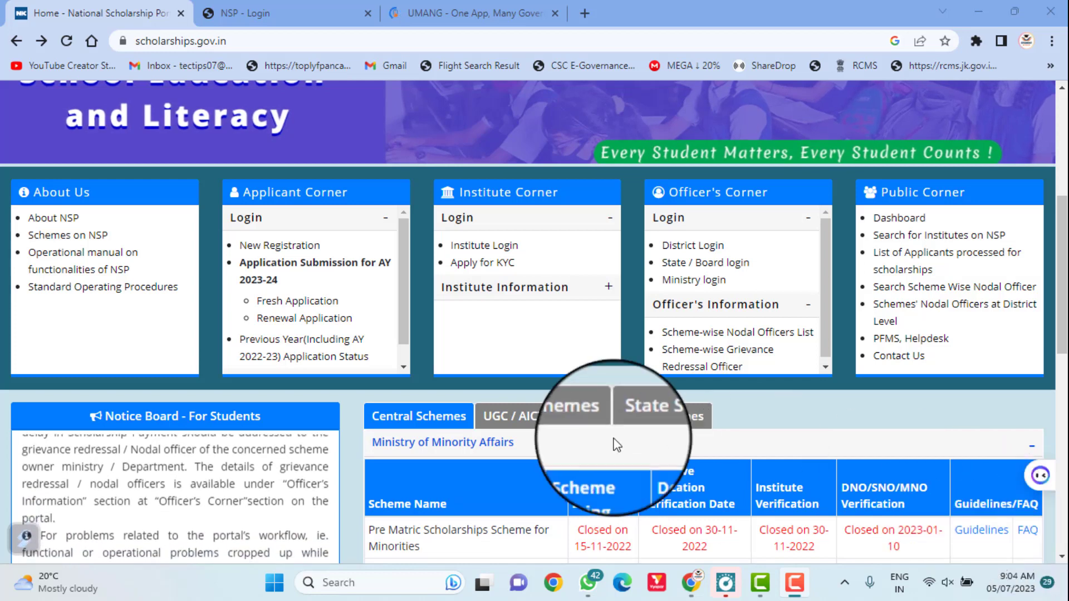
# - Switch to the NSP - Login tab showing the prefilled applicant login form
pyautogui.click(356, 7)
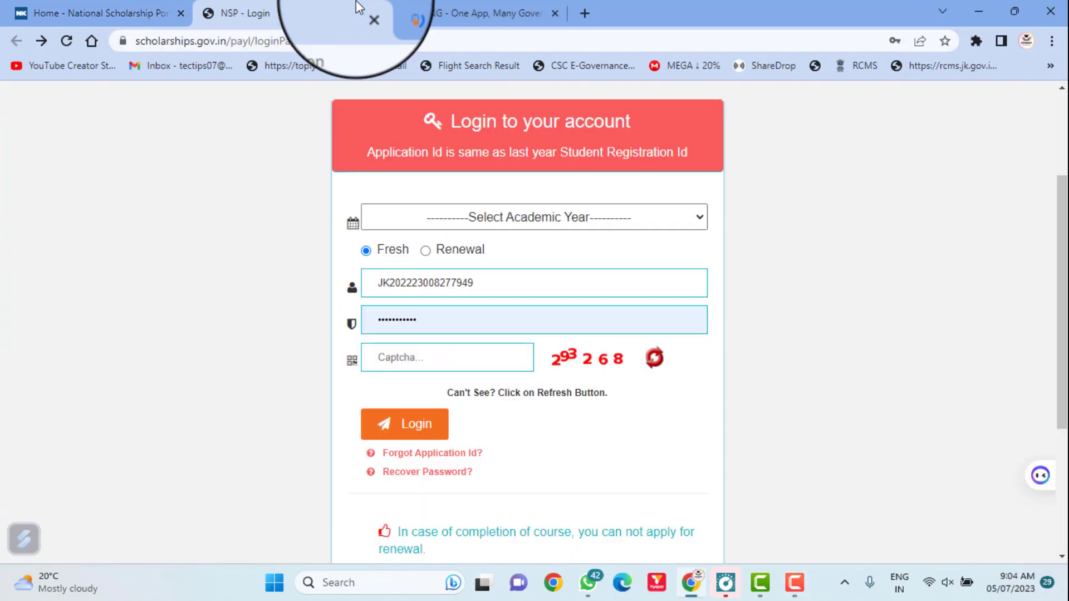
# - Log in to NSP for academic year 2022-23 with the captcha, which returns a 504 Gateway Time-out
pyautogui.click(407, 214)
pyautogui.click(469, 250)
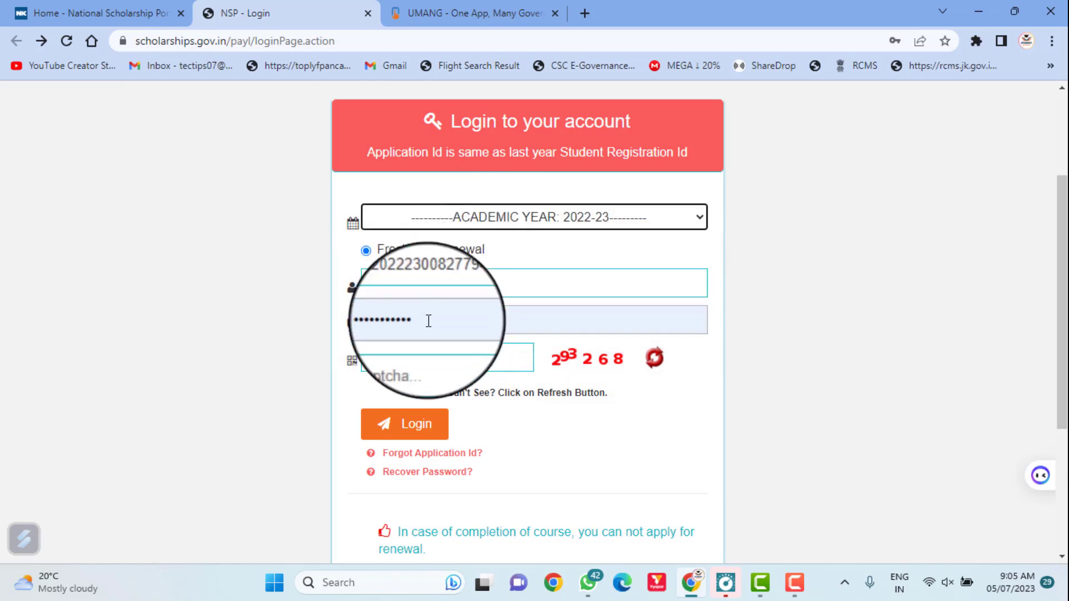
pyautogui.click(423, 356)
pyautogui.write('29')
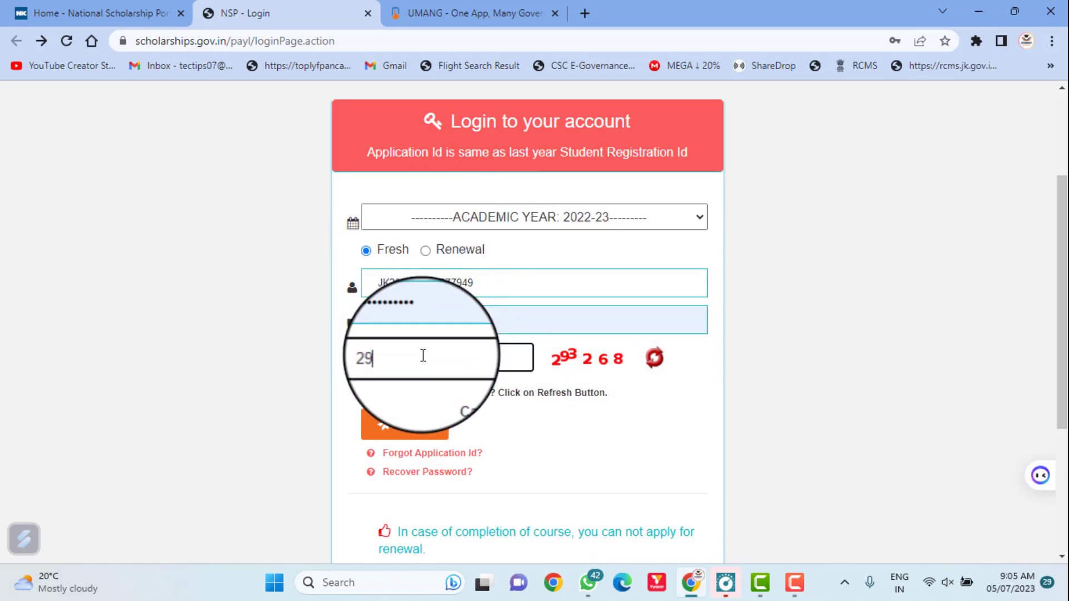
pyautogui.write('3268')
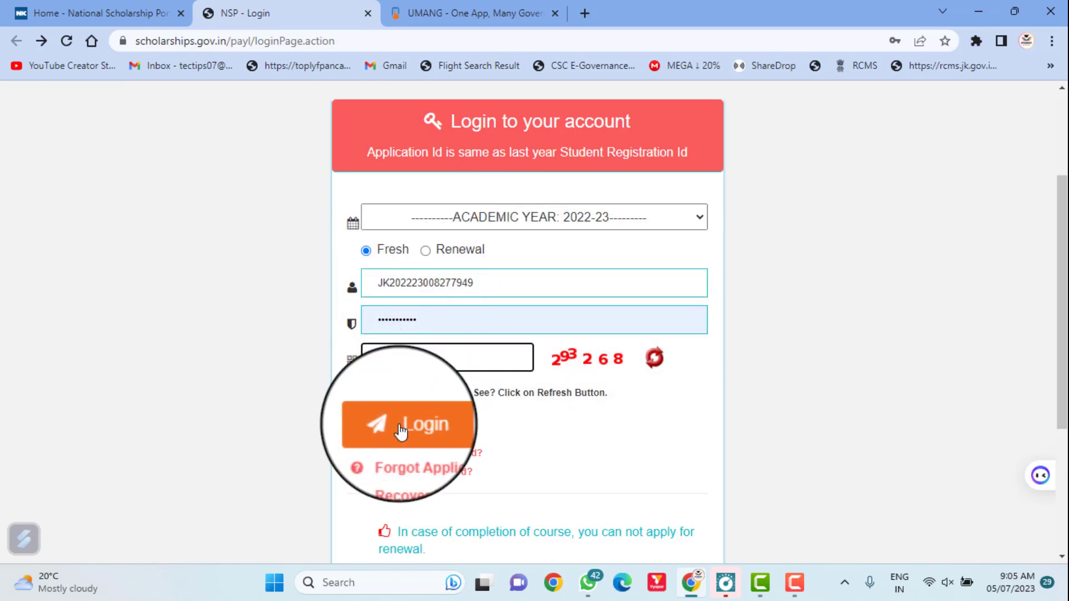
pyautogui.click(401, 430)
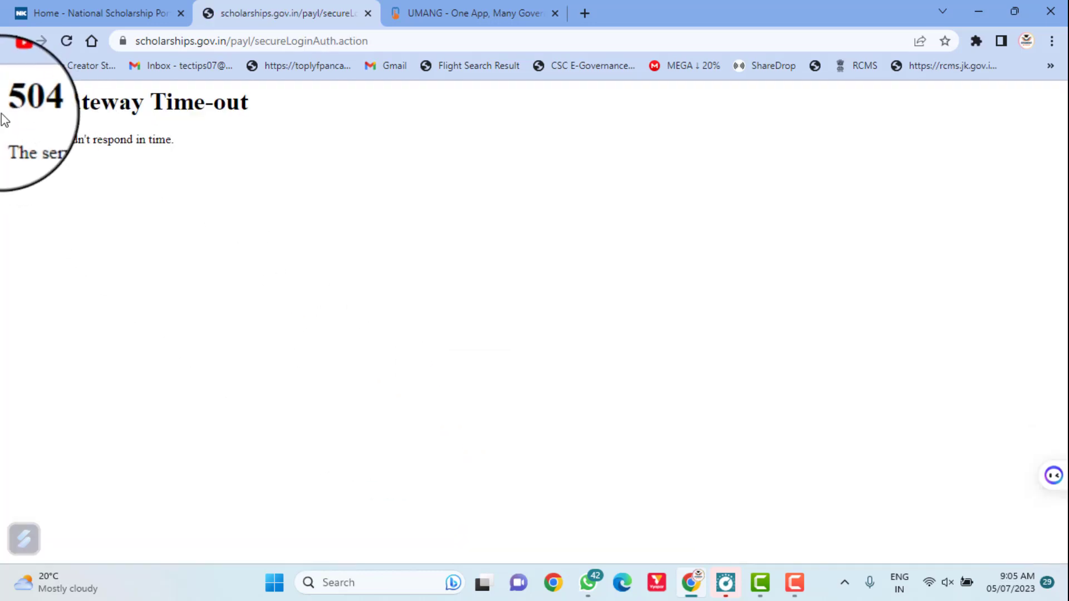
pyautogui.moveTo(7, 109); pyautogui.dragTo(220, 127)
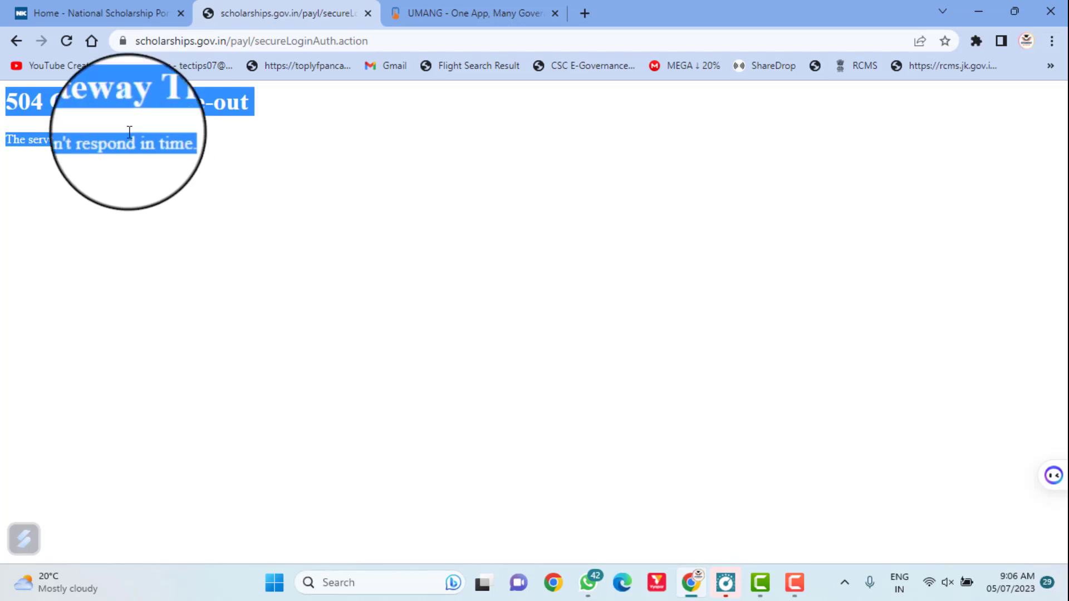
# - Switch to the UMANG tab and go from its landing page to Login/Register
pyautogui.click(420, 2)
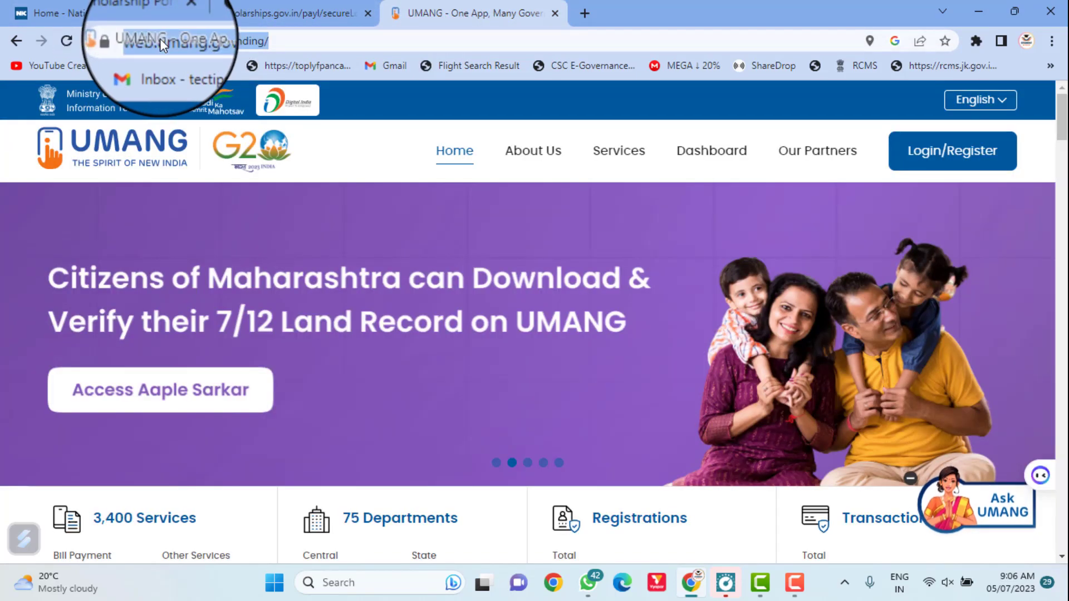
pyautogui.click(135, 45)
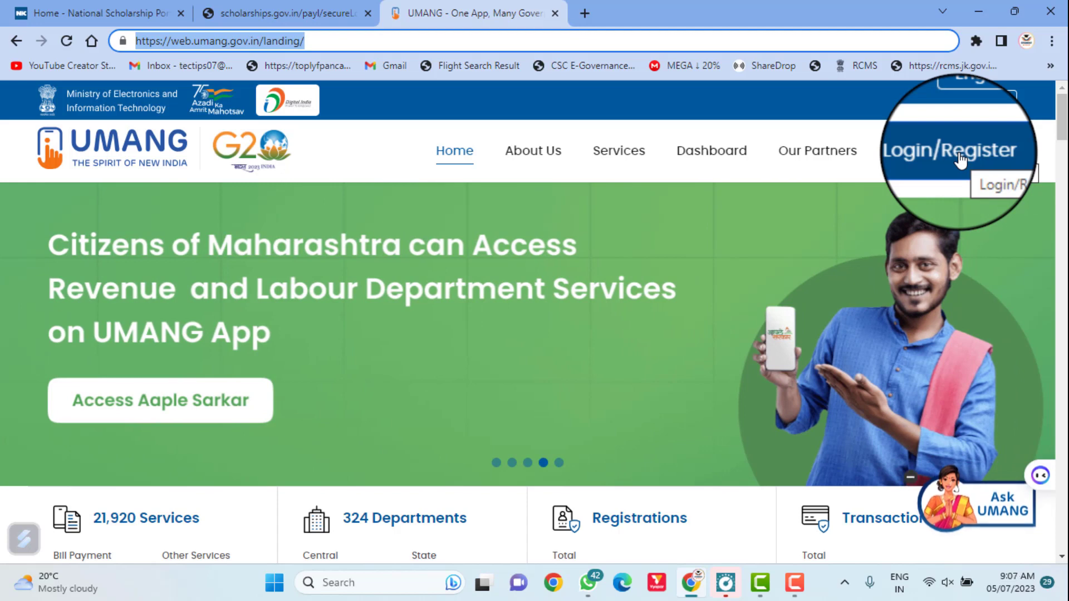
pyautogui.click(961, 159)
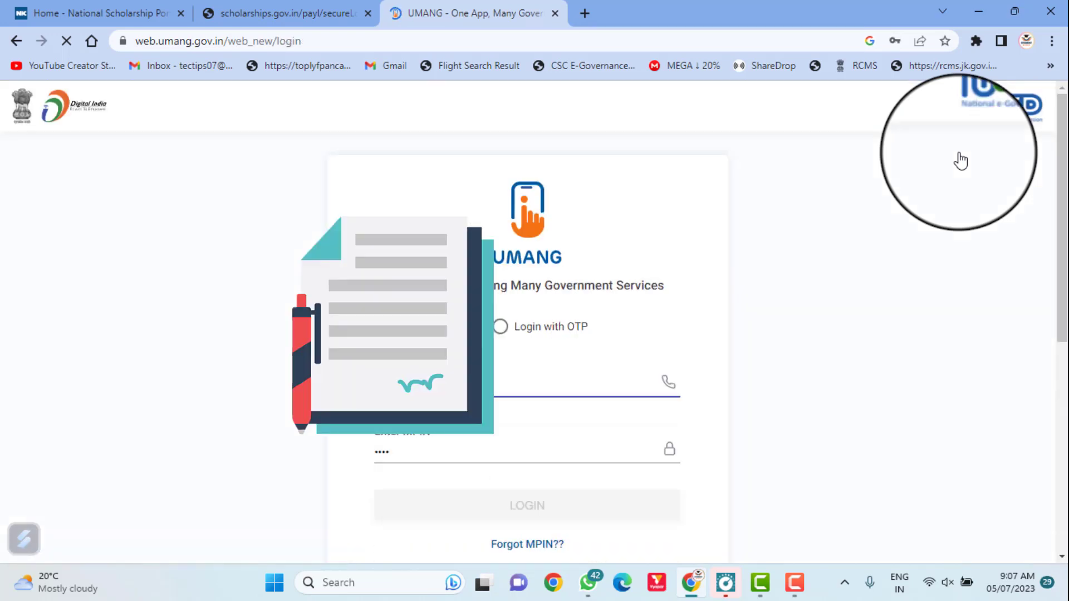
# - Sign in to UMANG using the saved mobile number and prefilled MPIN
pyautogui.scroll(-3, 626, 263)
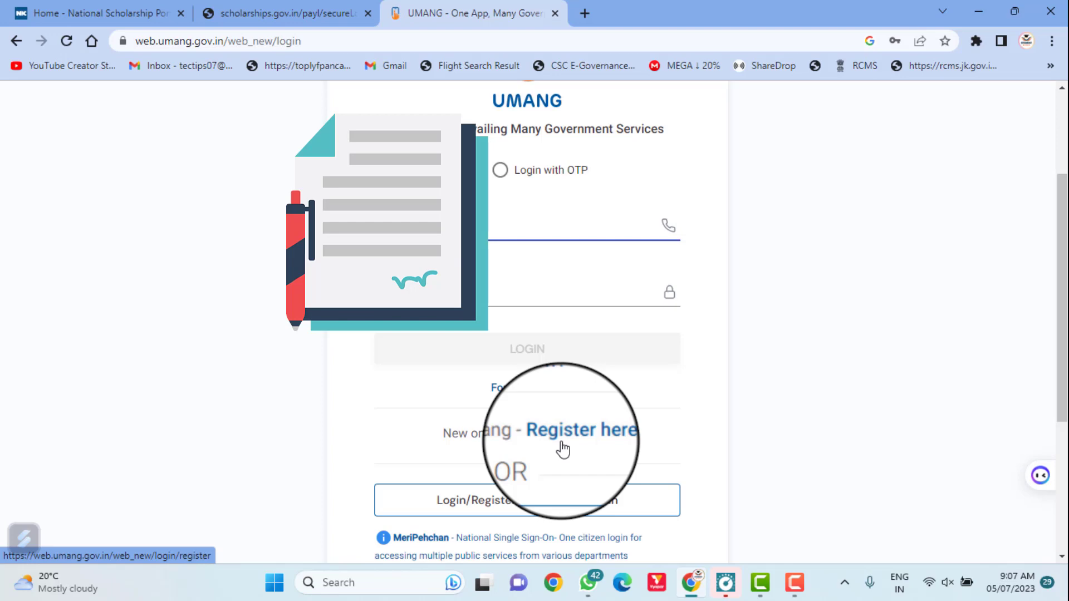
pyautogui.click(471, 289)
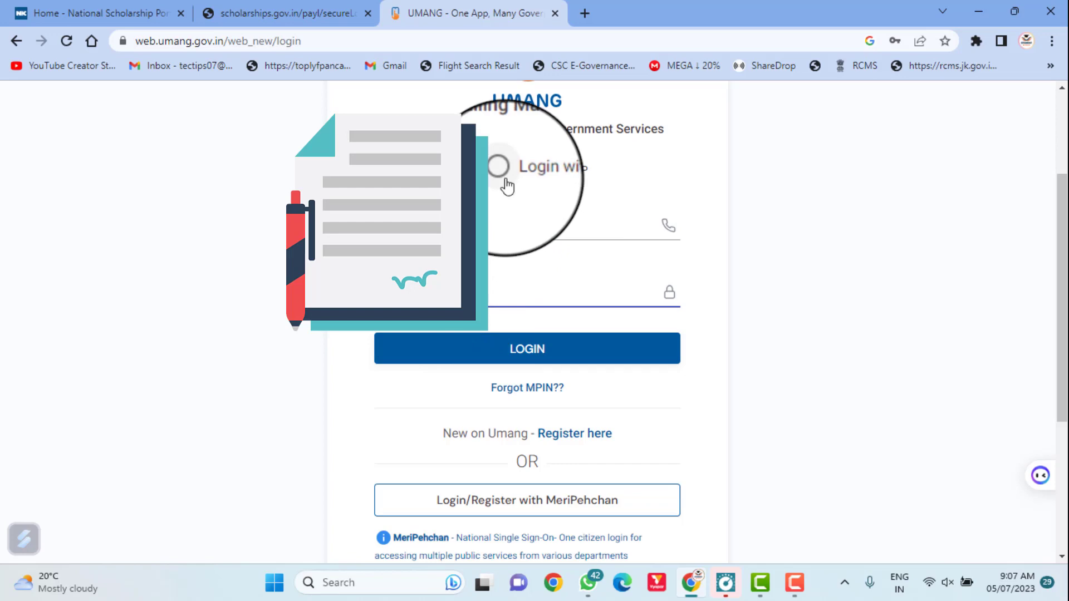
pyautogui.click(483, 351)
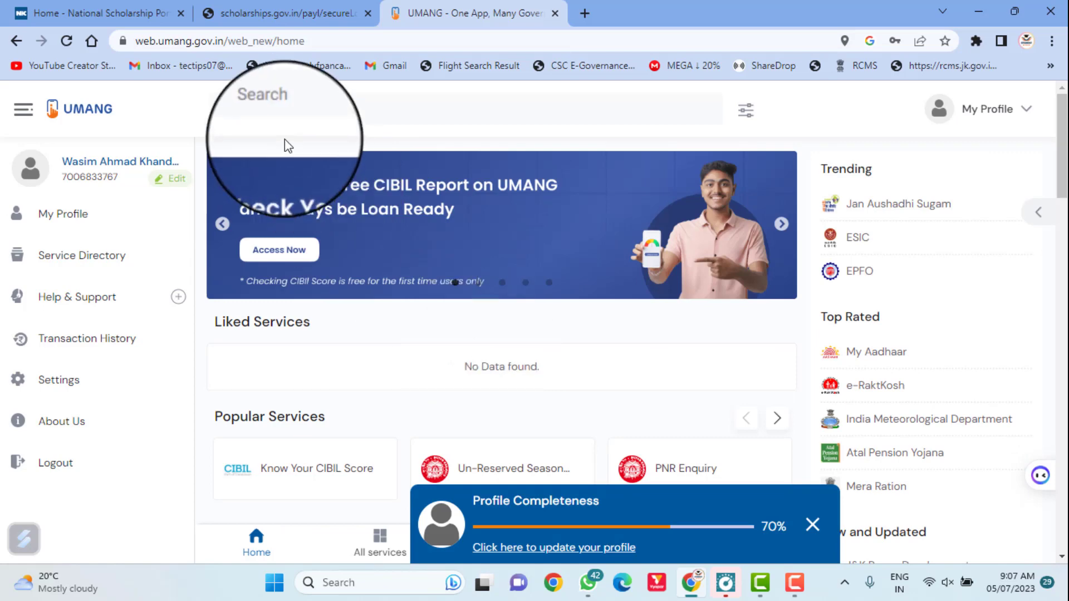
# - Search UMANG for 'nsp' and open the NSP Track Application Status service
pyautogui.click(313, 110)
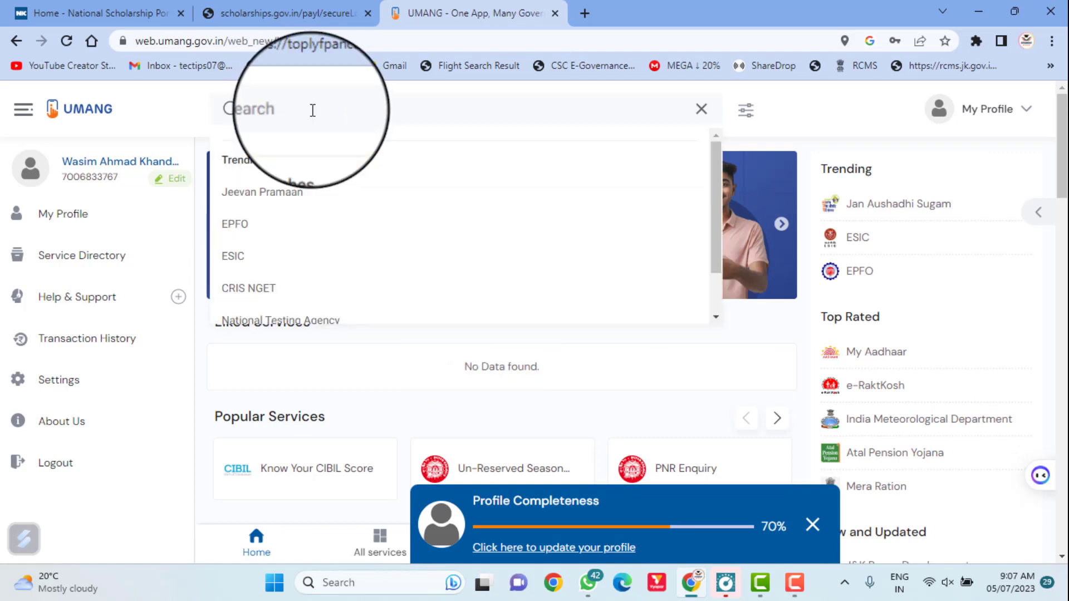
pyautogui.write('sp')
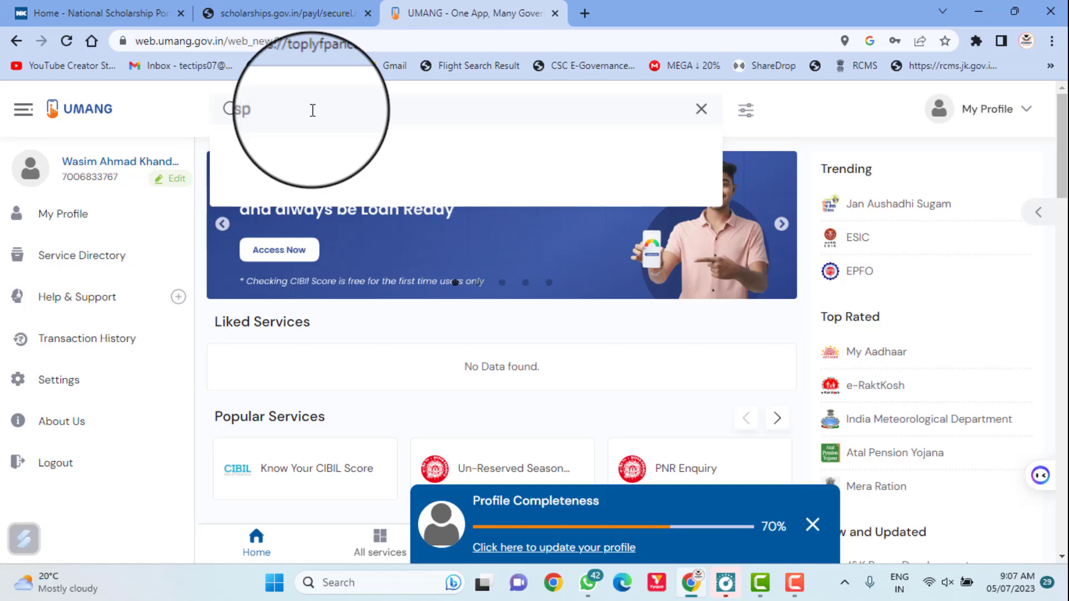
pyautogui.click(261, 189)
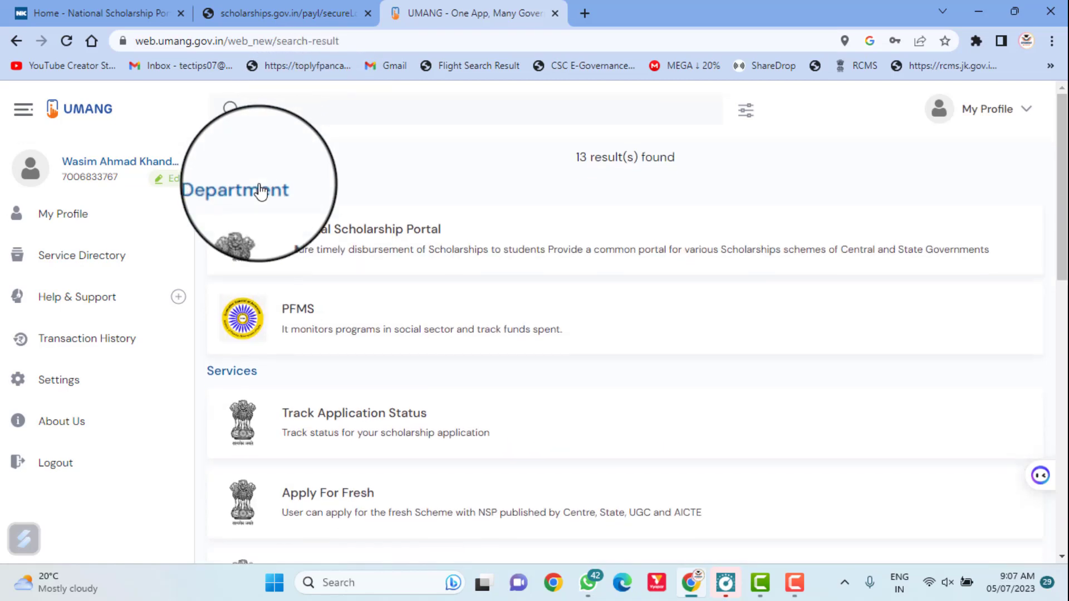
pyautogui.scroll(-1, 290, 268)
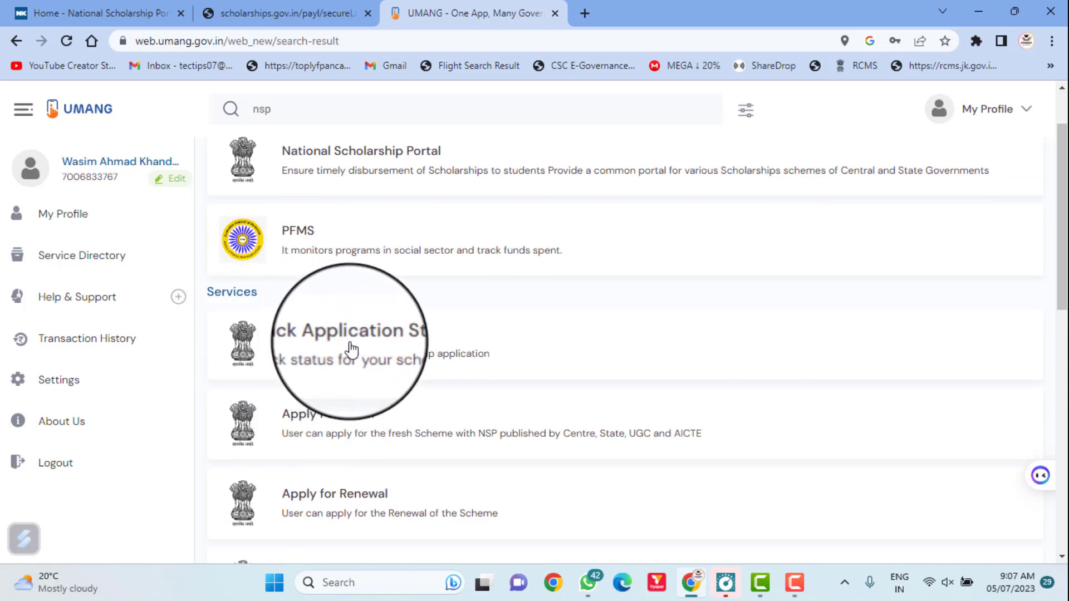
pyautogui.click(374, 352)
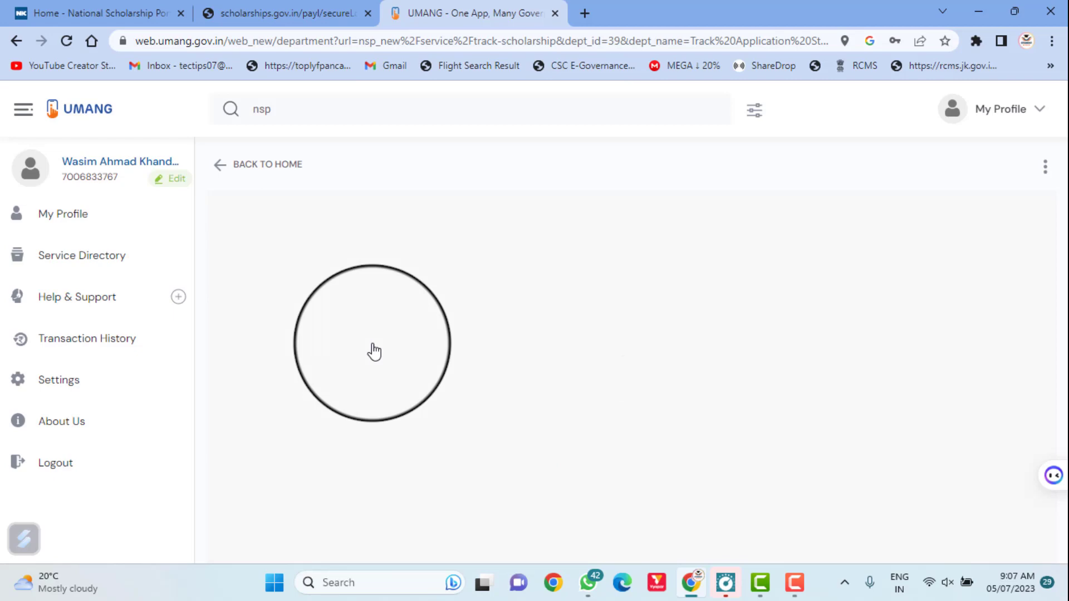
# - Choose 2021-22 as the academic year on the Fresh Application Track Status form
pyautogui.scroll(-2, 372, 350)
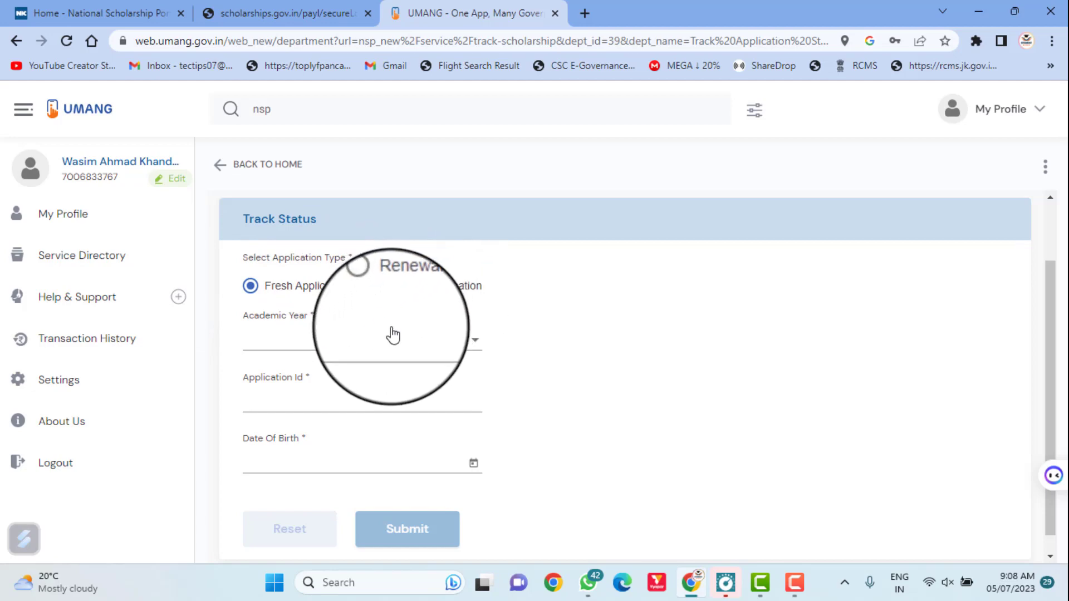
pyautogui.click(365, 341)
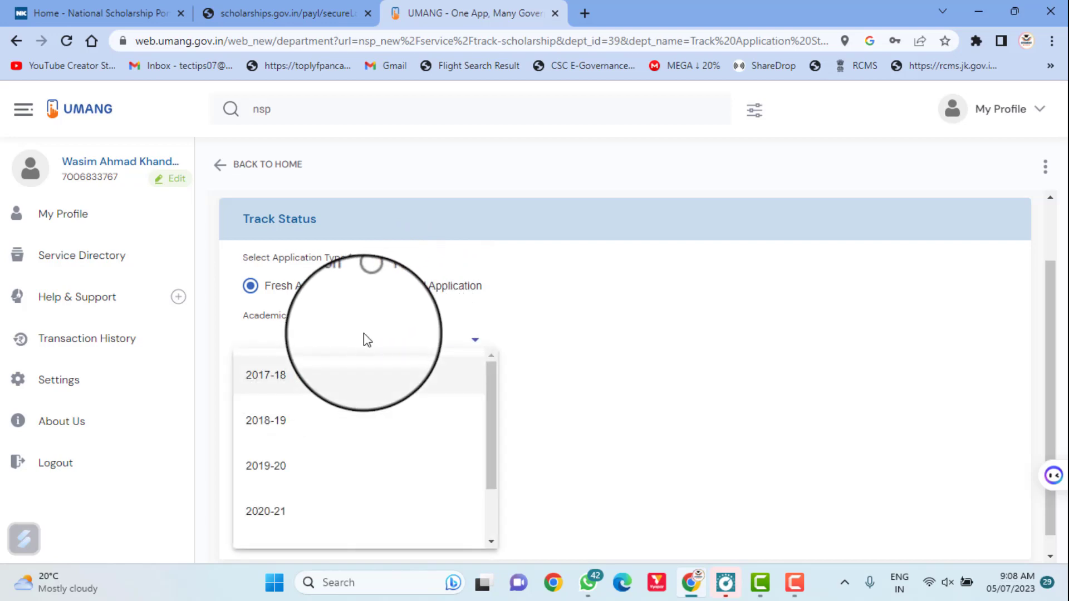
pyautogui.scroll(-2, 334, 449)
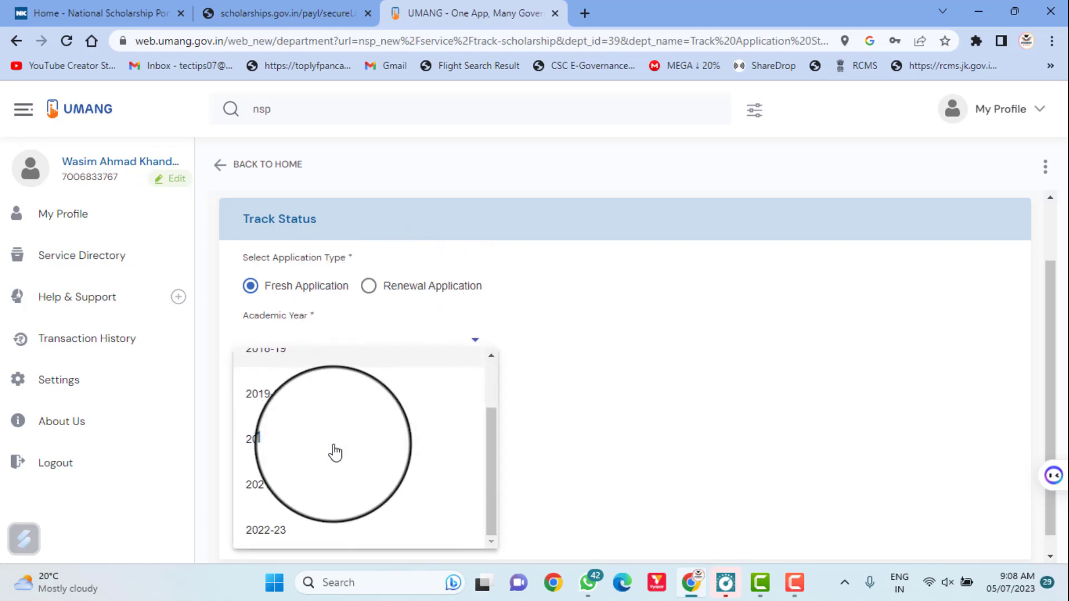
pyautogui.click(291, 499)
pyautogui.click(301, 351)
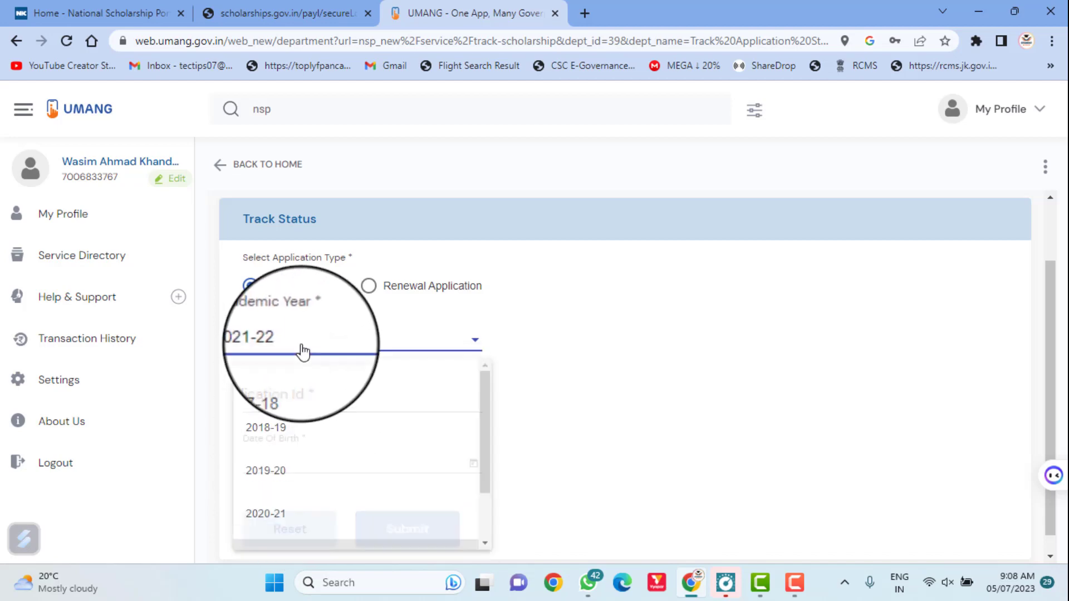
pyautogui.scroll(-2, 297, 400)
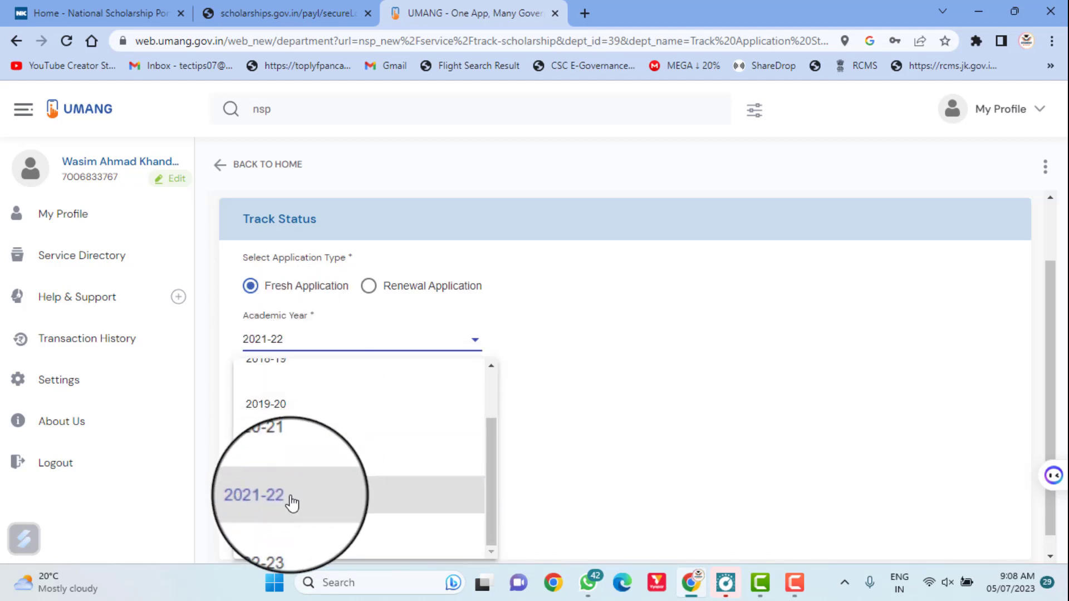
pyautogui.click(292, 501)
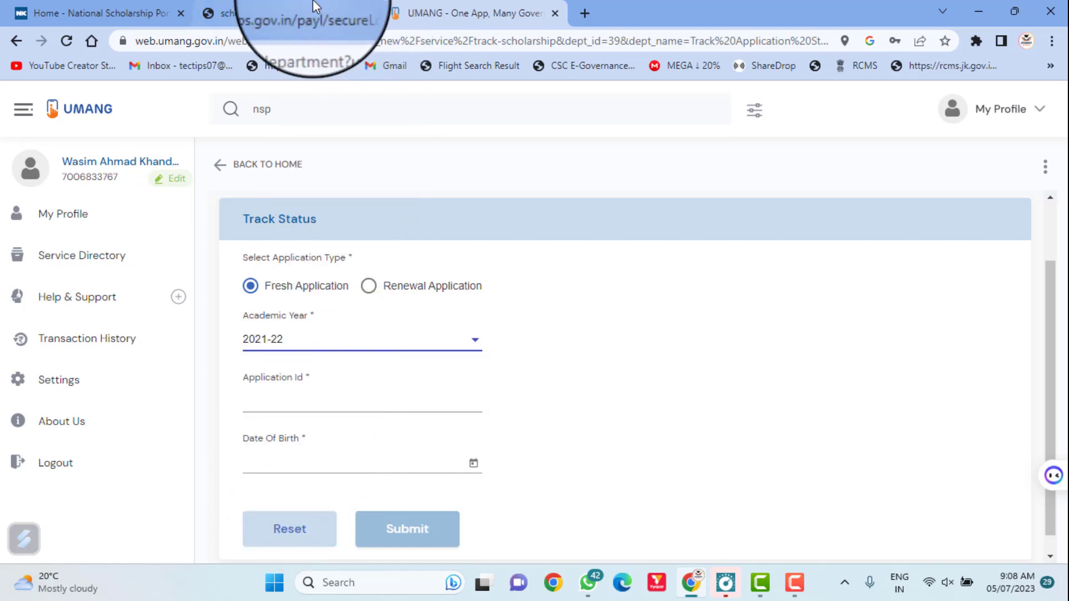
# - Copy the application ID from the NSP login page into UMANG's Application Id field
pyautogui.click(316, 7)
pyautogui.click(17, 42)
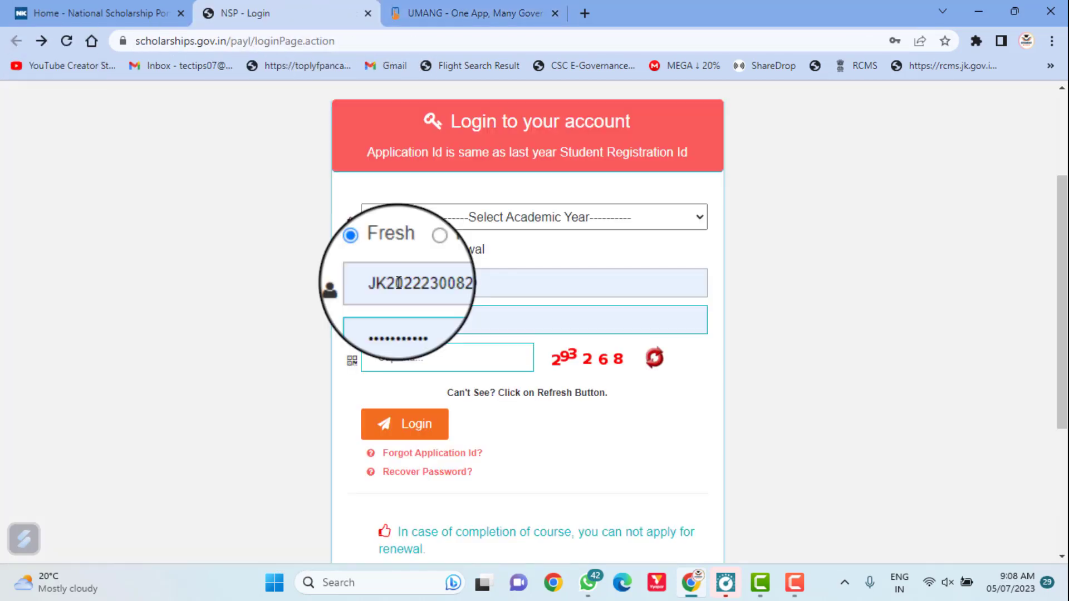
pyautogui.doubleClick(399, 283)
pyautogui.hotkey('ctrl', 'c')
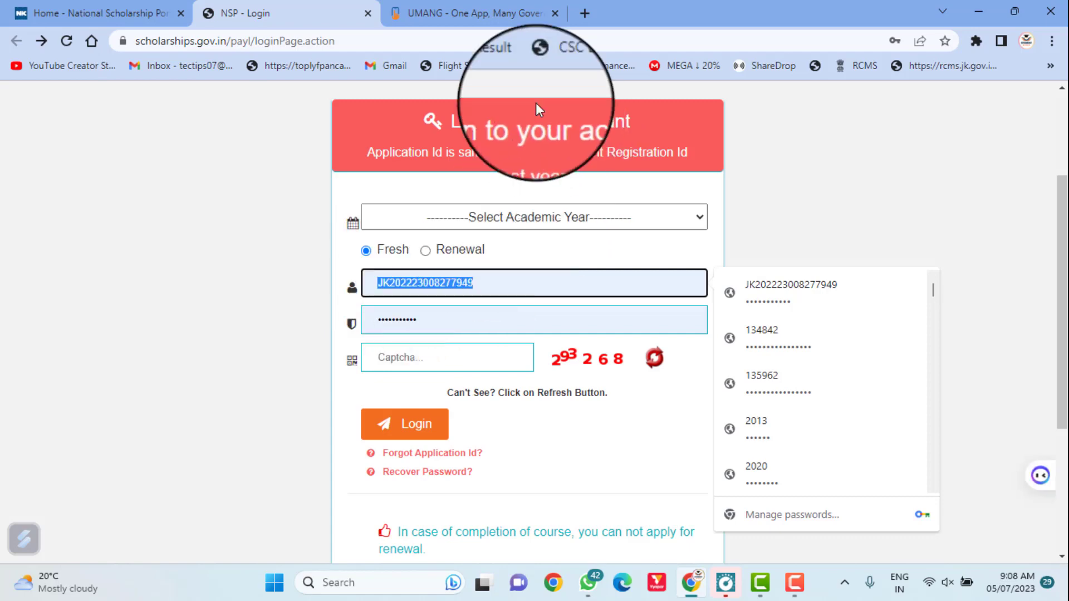
pyautogui.click(473, 13)
pyautogui.click(328, 397)
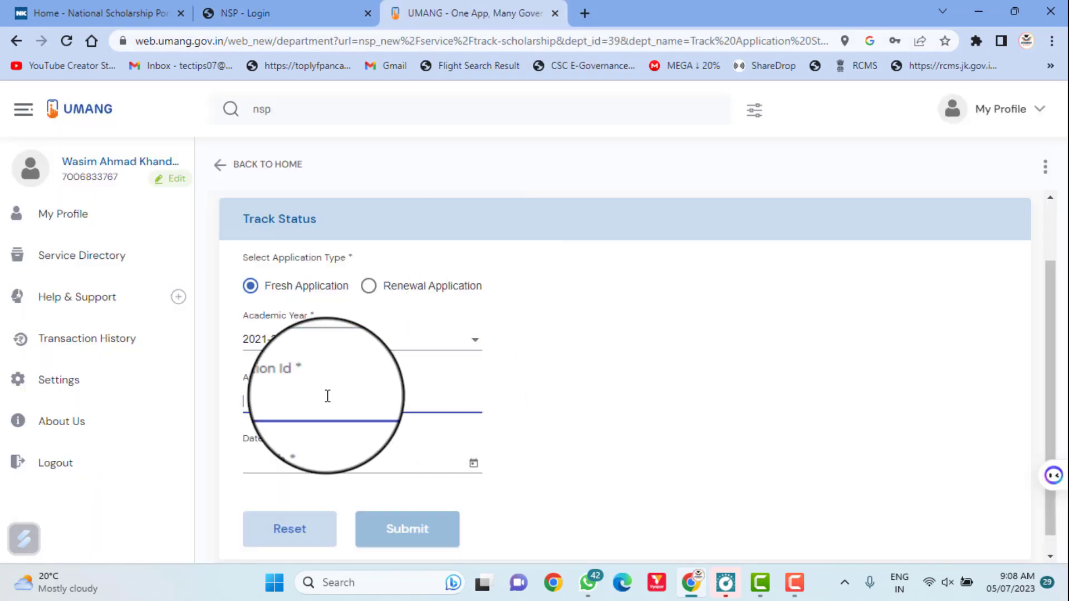
pyautogui.hotkey('ctrl', 'v')
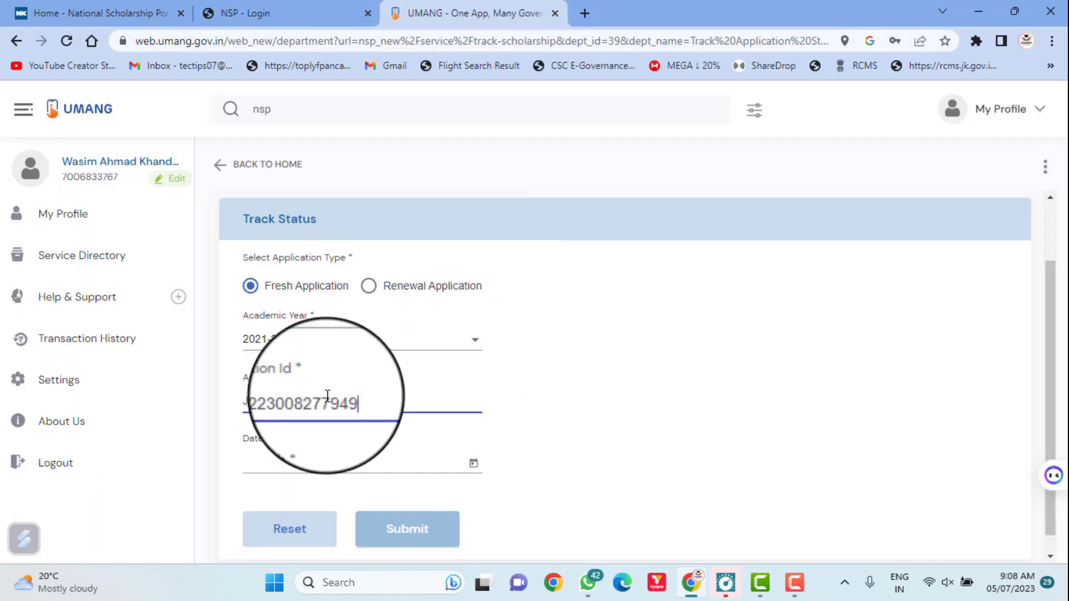
pyautogui.click(475, 465)
pyautogui.click(296, 241)
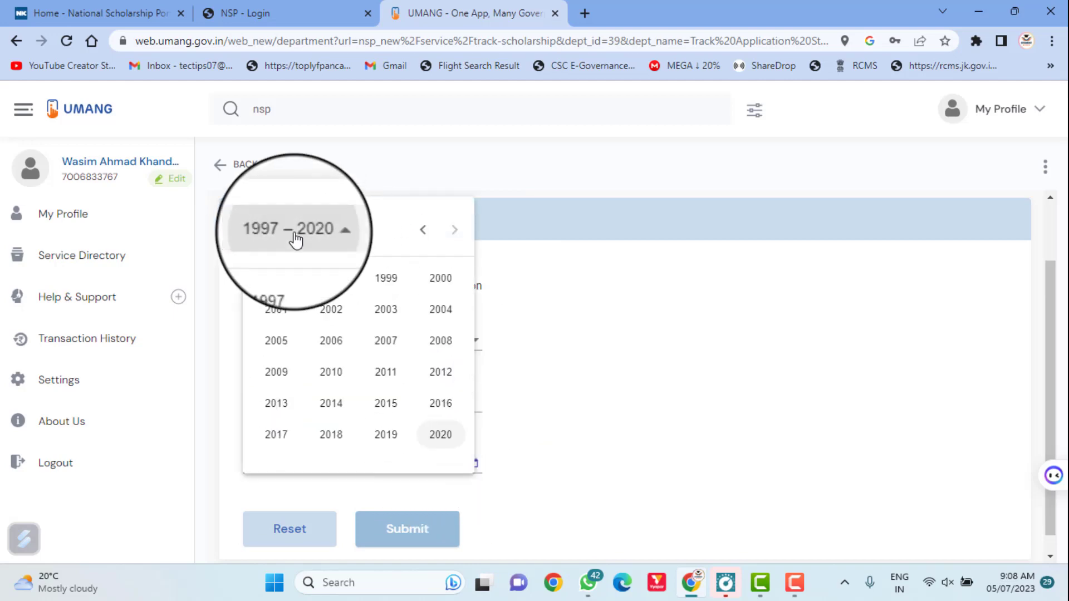
pyautogui.click(344, 316)
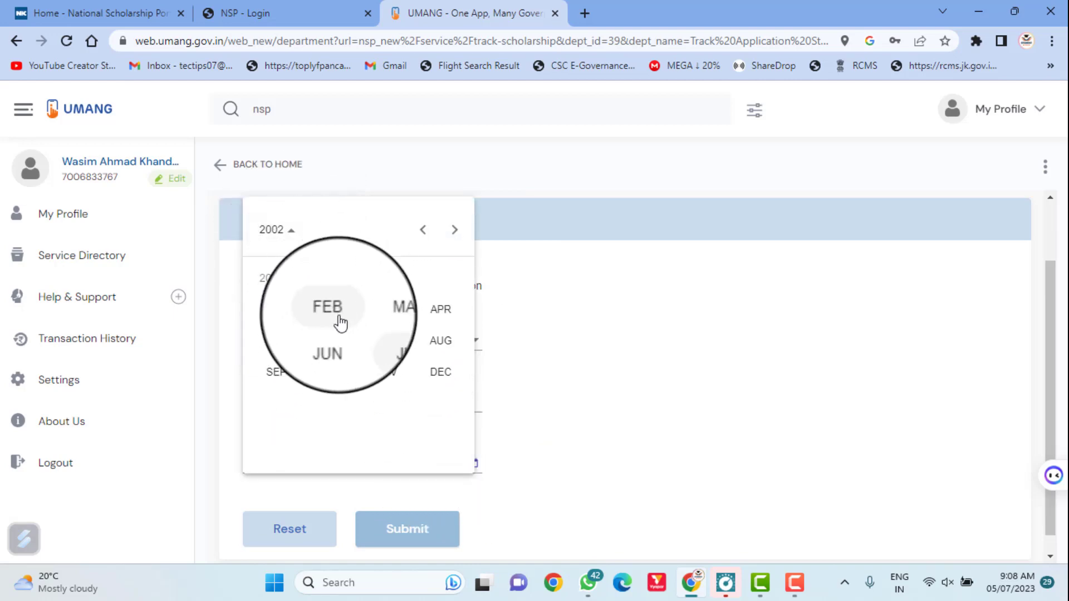
pyautogui.click(334, 369)
pyautogui.click(424, 541)
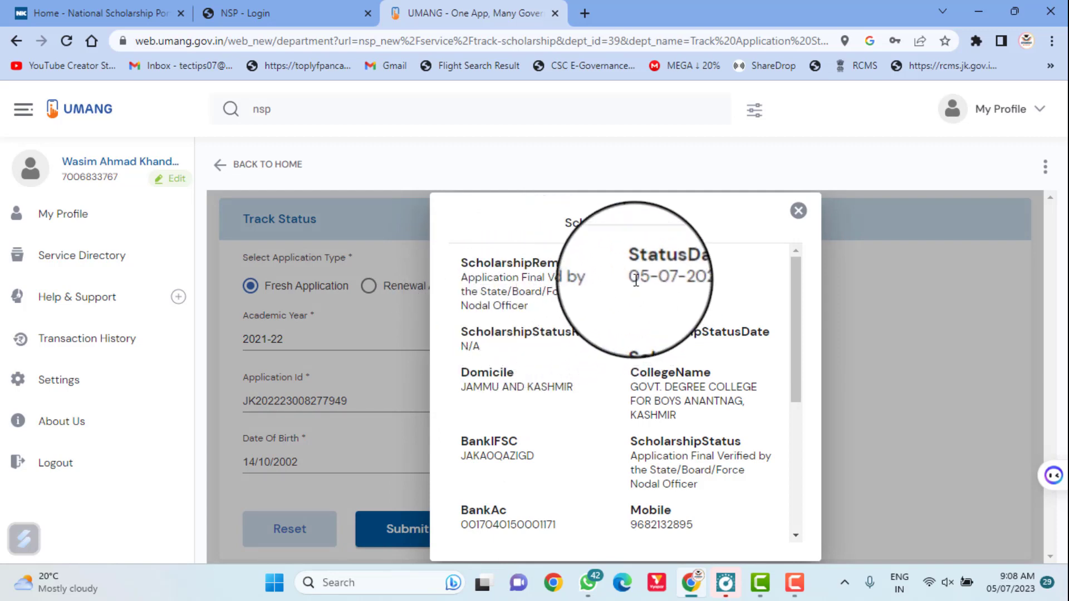
# - Review the StatusDate and ScholarshipAmount (N/A) in Scholarship Details, then close the dialog
pyautogui.moveTo(640, 295); pyautogui.dragTo(710, 282)
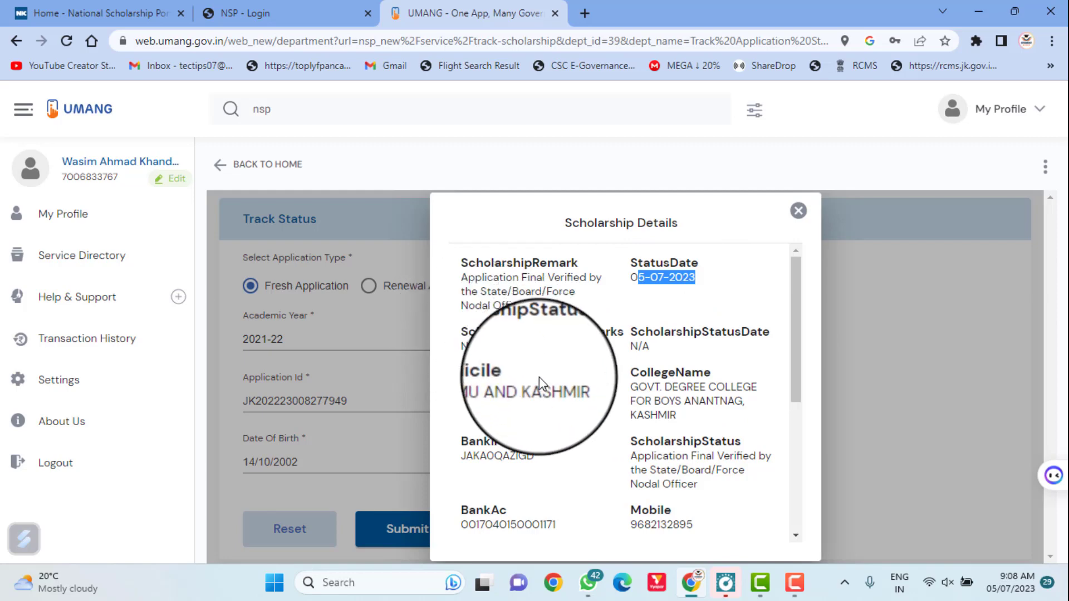
pyautogui.scroll(-1, 651, 459)
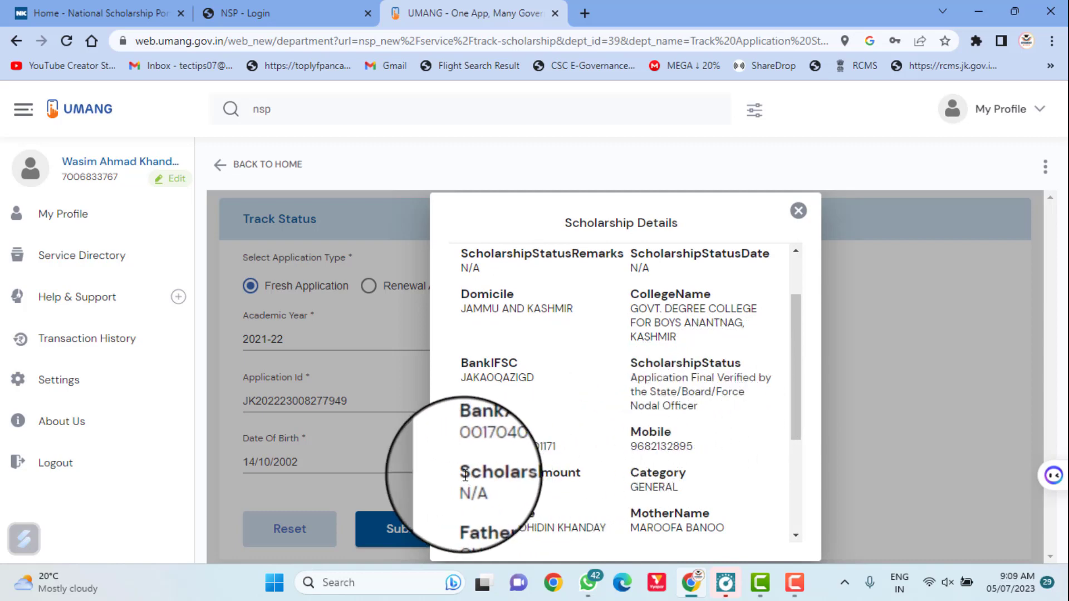
pyautogui.moveTo(458, 477); pyautogui.dragTo(585, 494)
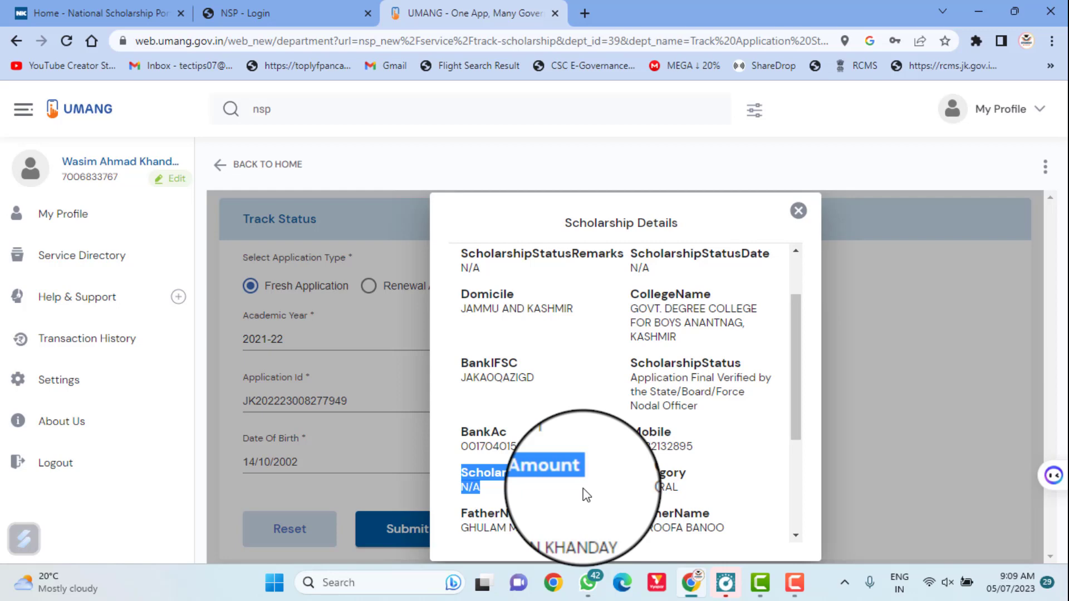
pyautogui.click(798, 211)
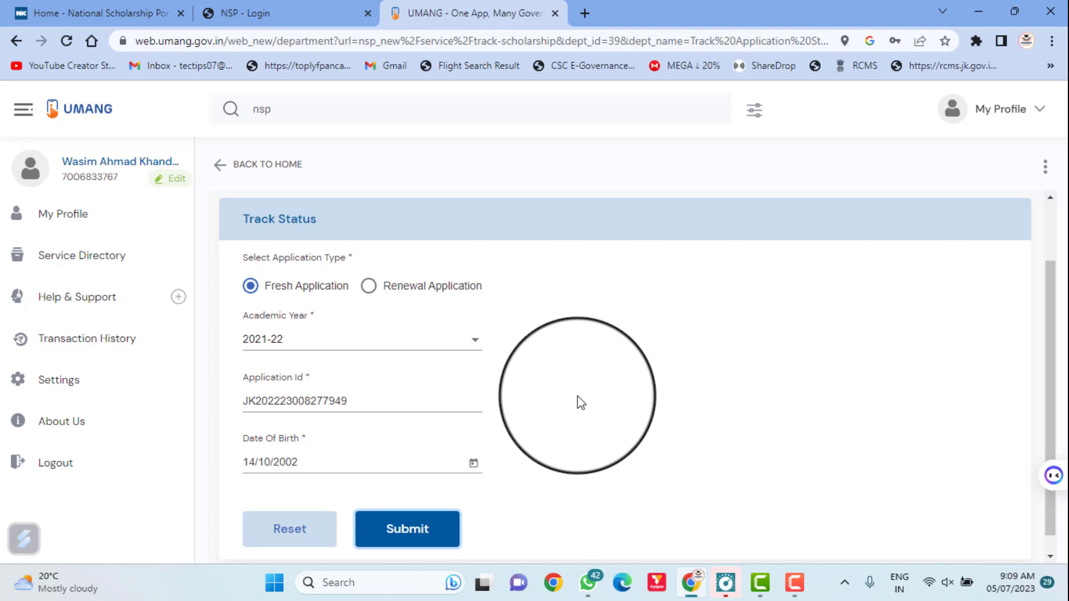
# - Switch the query to Renewal Application with academic year 2020-21
pyautogui.click(381, 288)
pyautogui.click(321, 348)
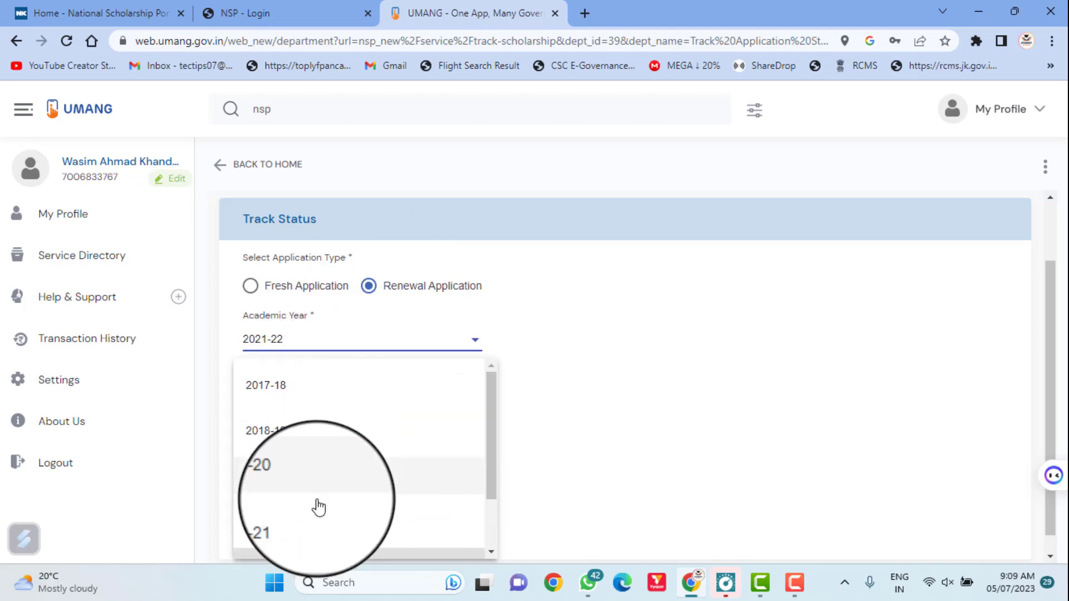
pyautogui.click(295, 526)
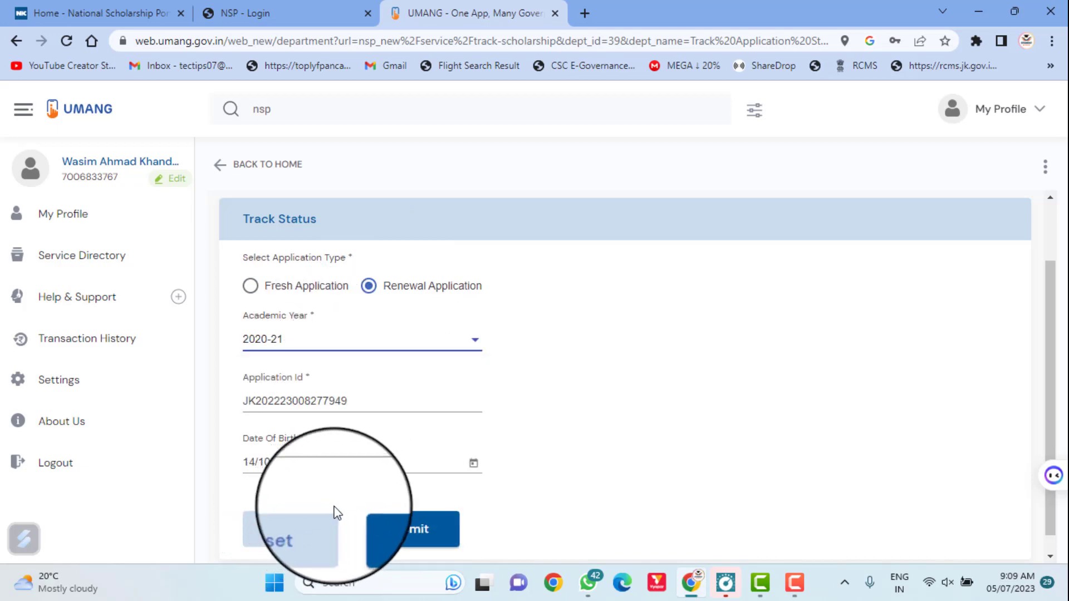